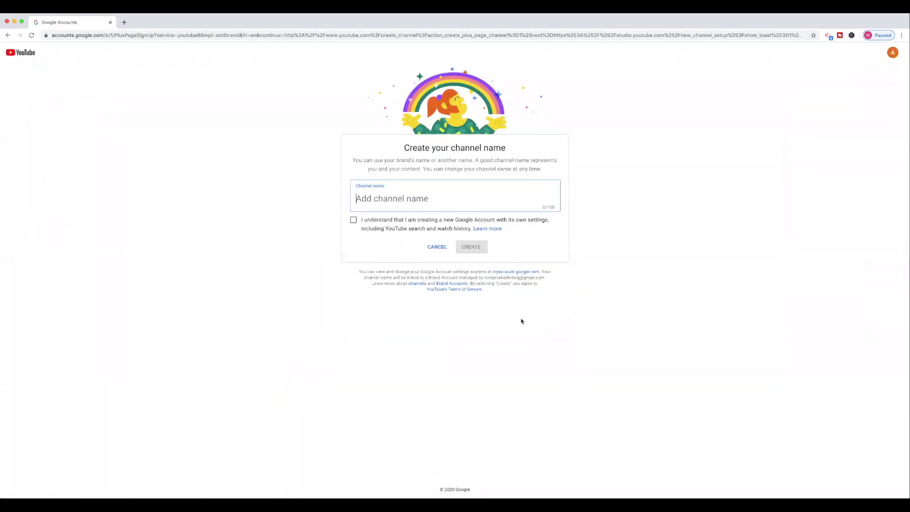
- Create a new channel named "EverPro Marketing", acknowledging that it creates a new Google Account with its own settings
type("EverProMarketing")
left_click(354, 220)
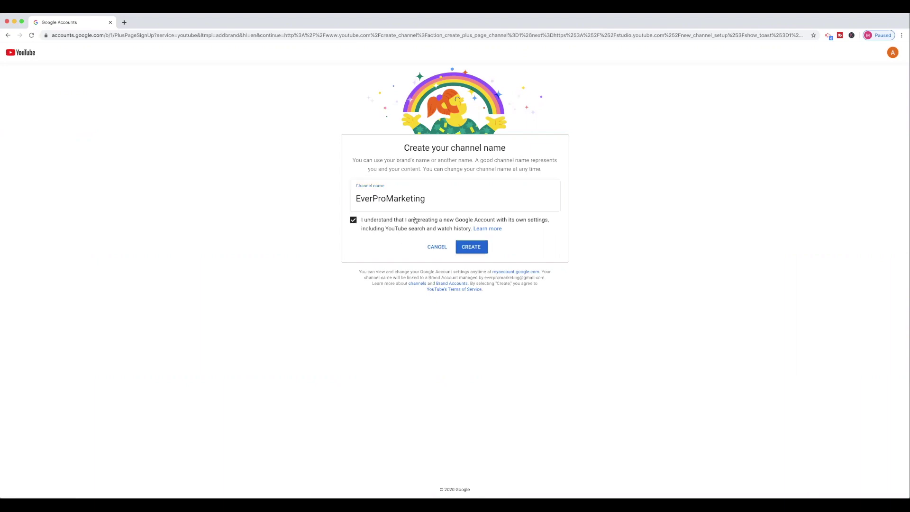
left_click(374, 197)
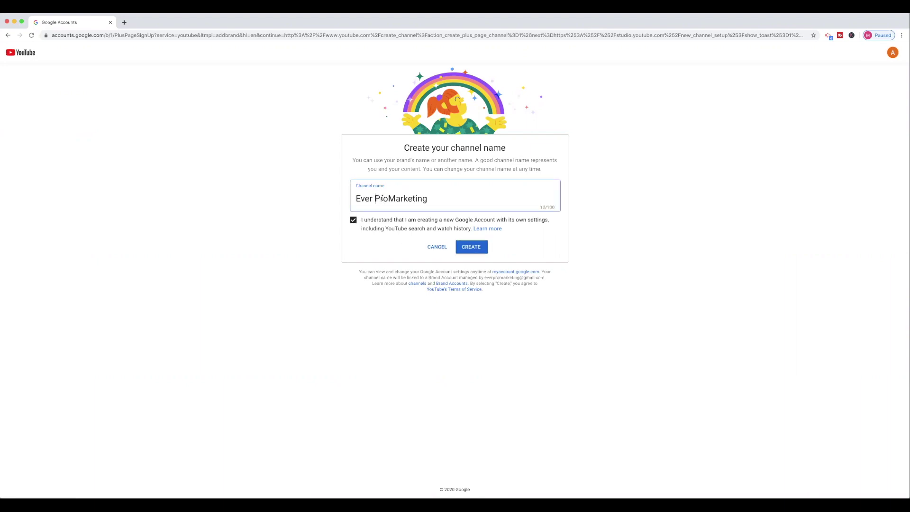
key("BackSpace")
left_click(468, 250)
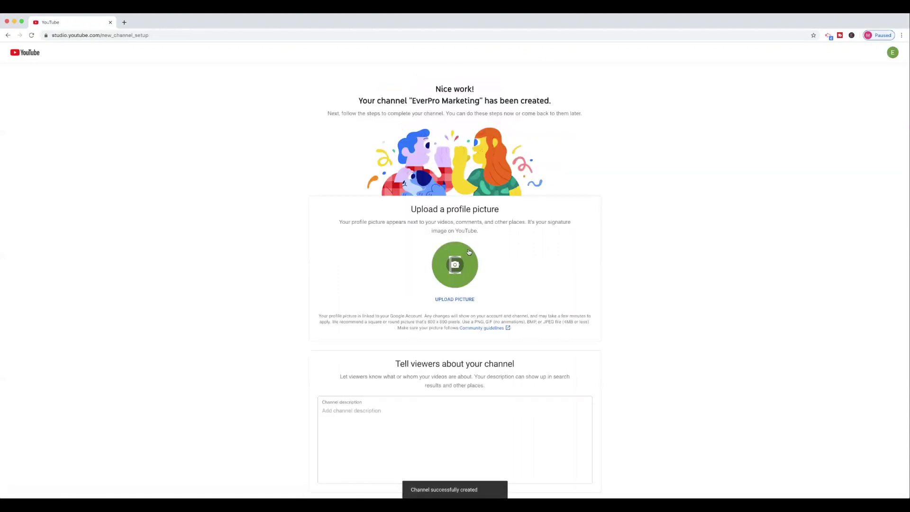
- Write the channel description "Specializing in Marketing and YouTube Channel Beginner Tutorials."
scroll(488, 252, "down", 2)
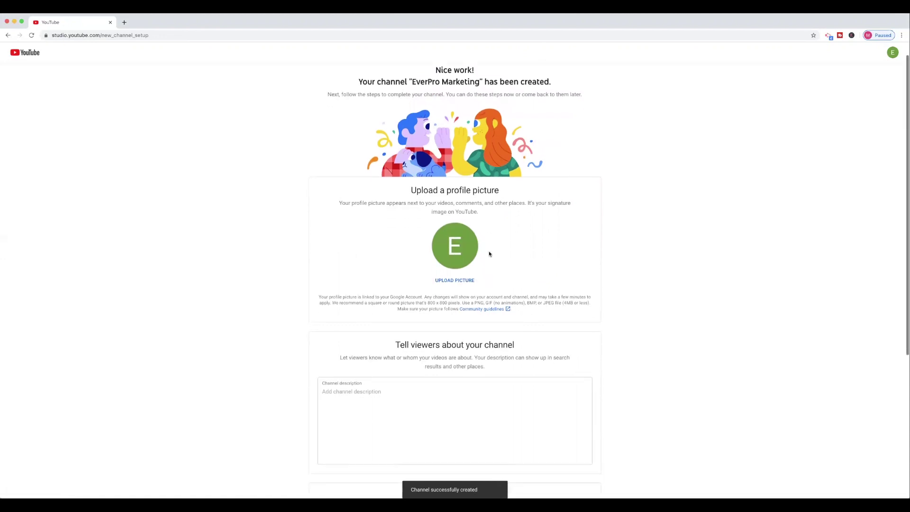
scroll(489, 254, "down", 2)
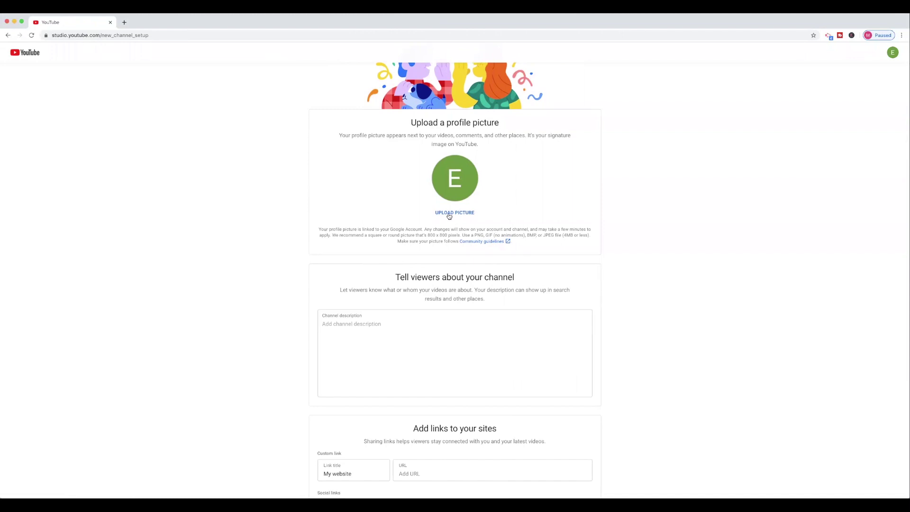
scroll(449, 215, "down", 3)
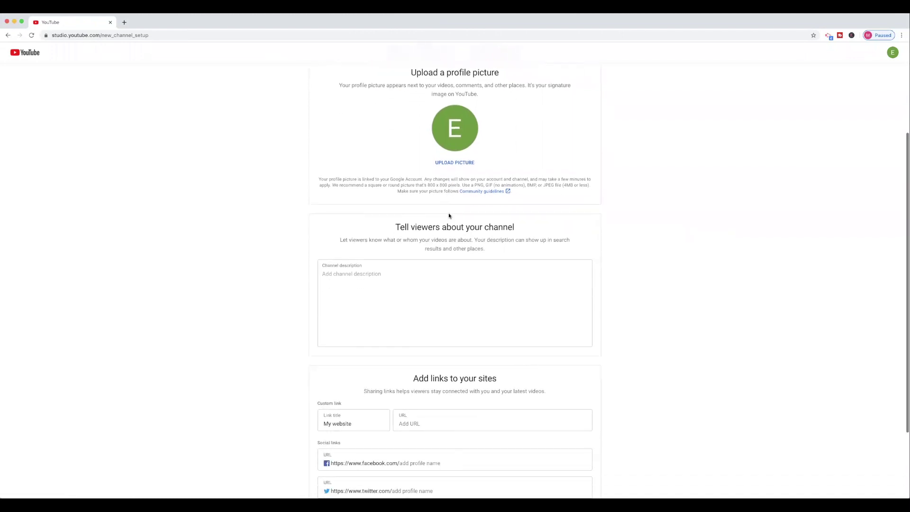
left_click(381, 248)
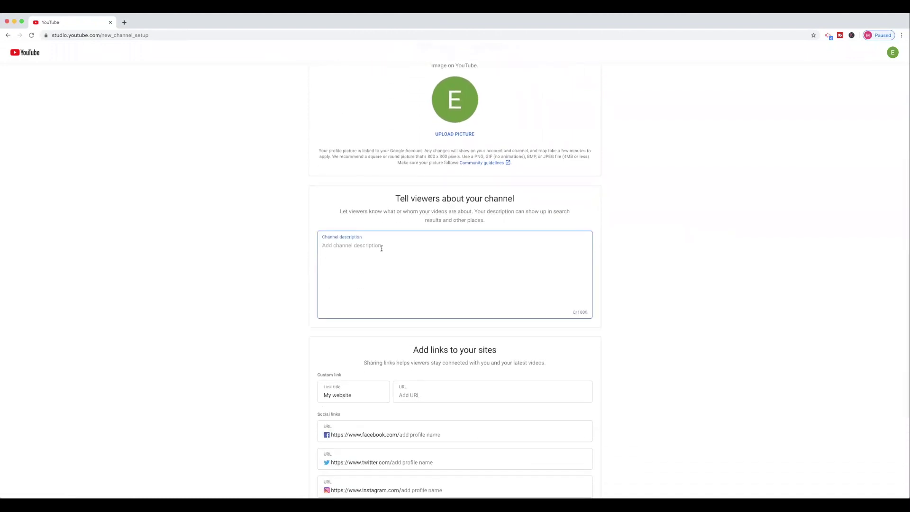
type("Specilizing in")
right_click(338, 246)
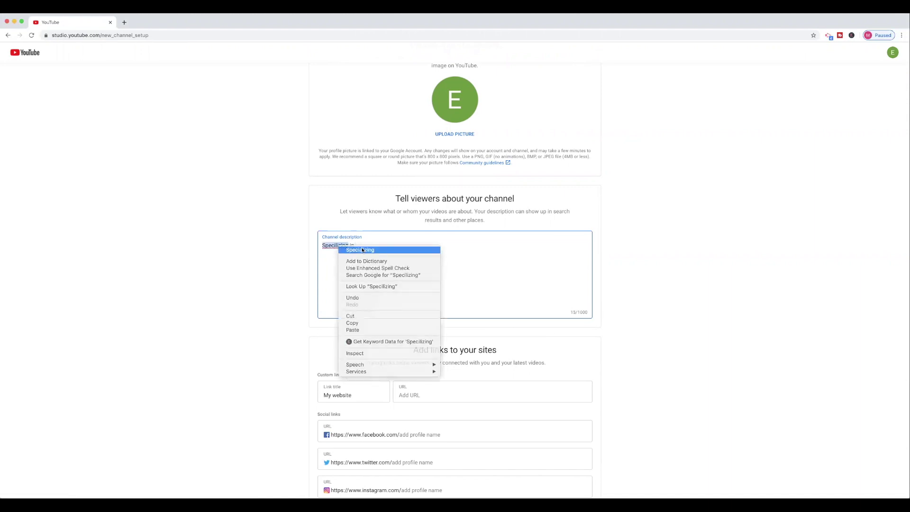
left_click(362, 247)
type("Marke")
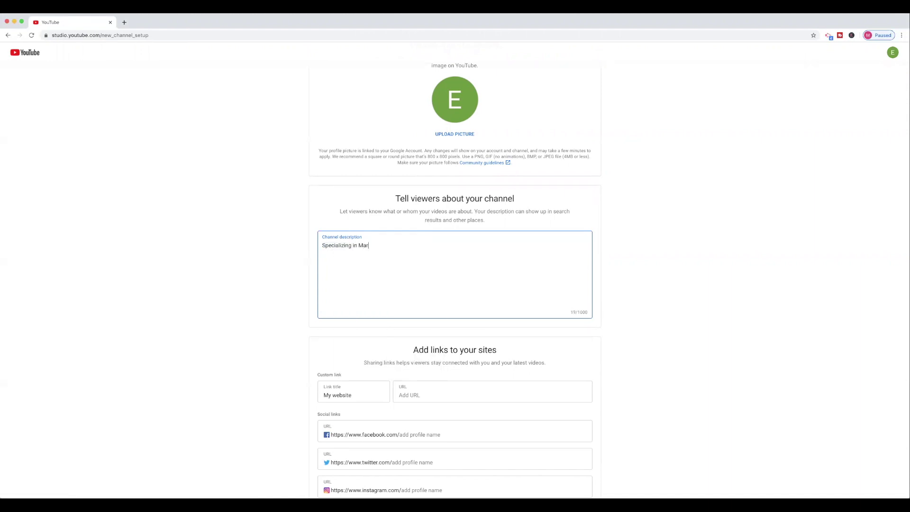
type("ting")
- Add the personal website's URL to the "My website" custom link and finish the new channel setup
left_click(413, 325)
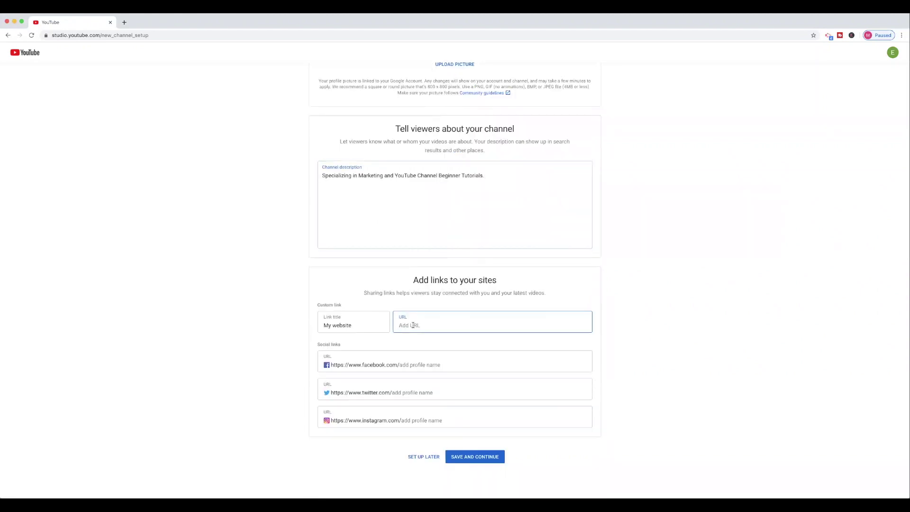
type("mandysommers.com")
left_click(416, 367)
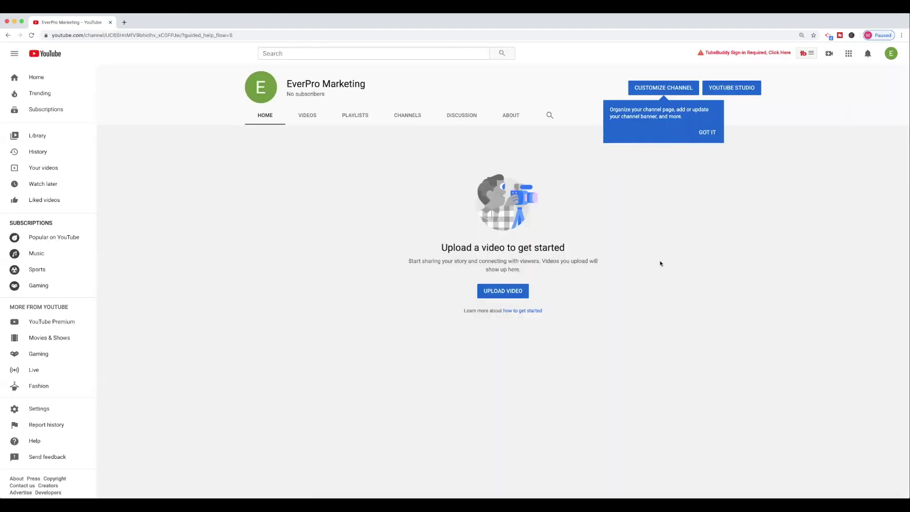
- Open the channel for customization and set the location in its About details to United States
left_click(709, 134)
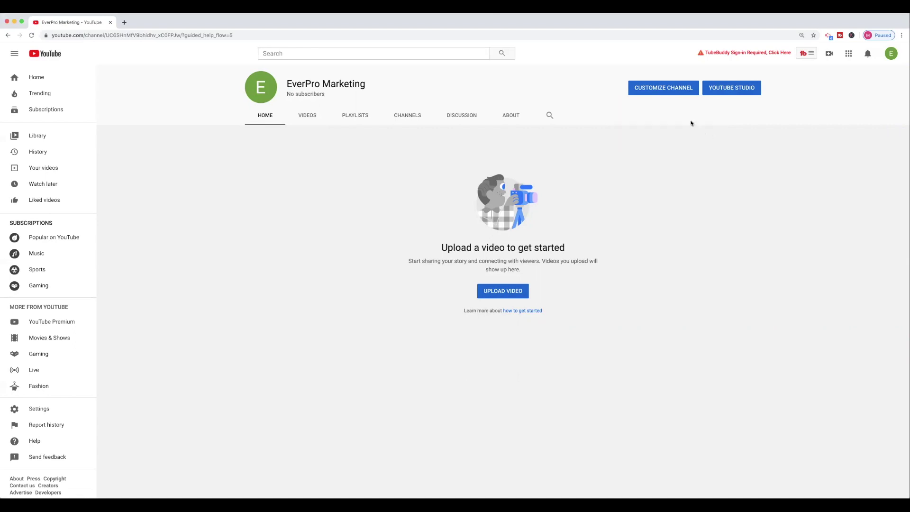
left_click(666, 89)
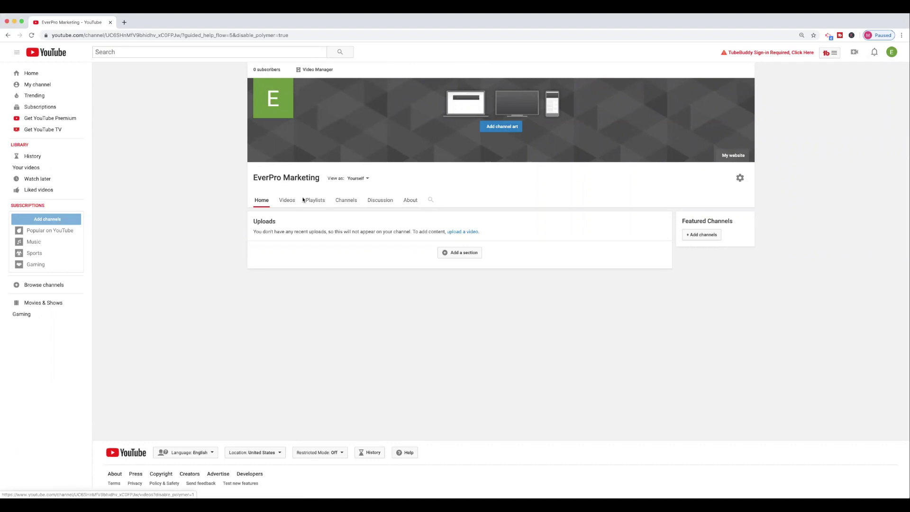
left_click(410, 201)
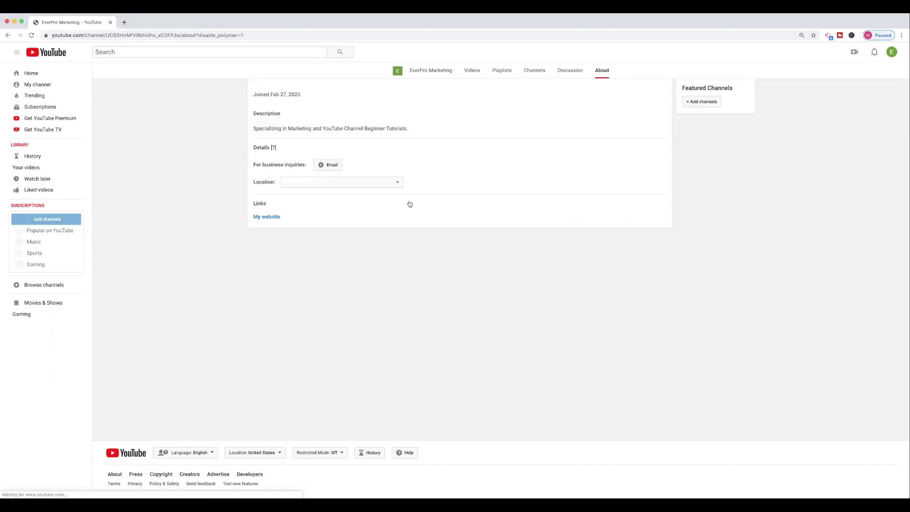
left_click(391, 182)
scroll(373, 277, "down", 15)
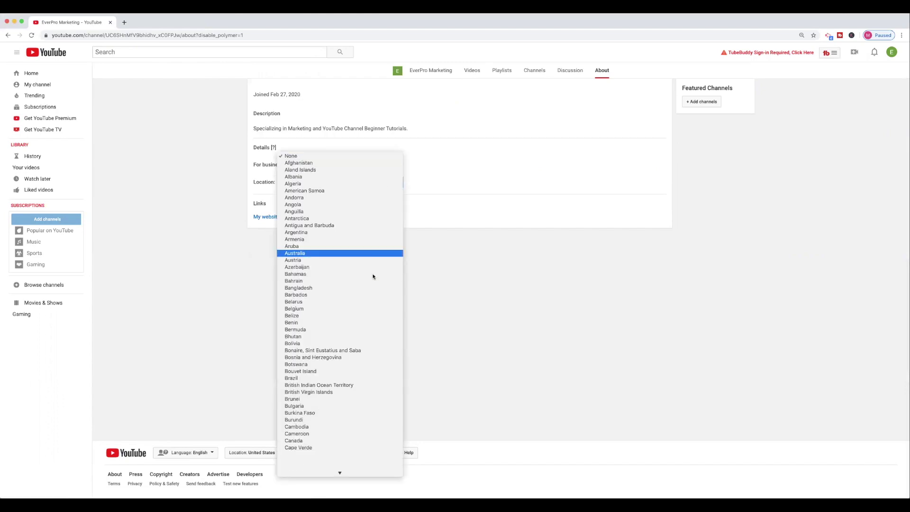
scroll(373, 277, "down", 10)
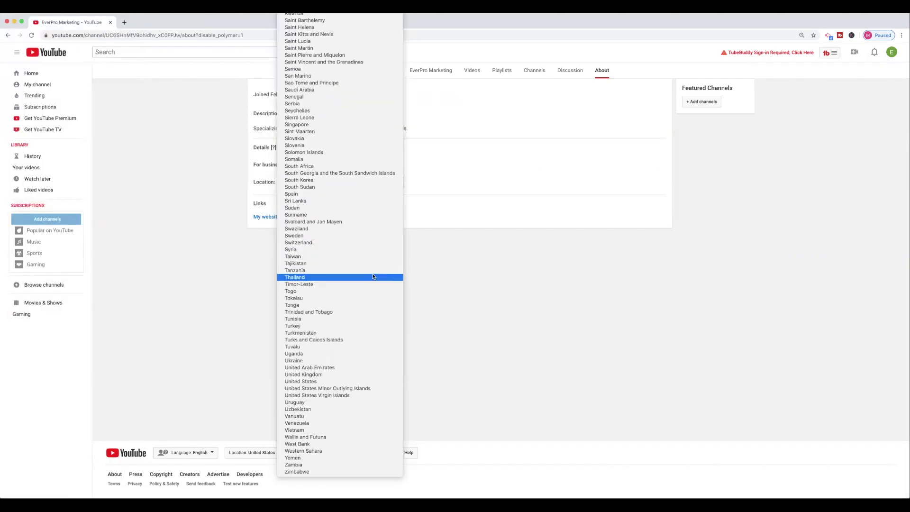
left_click(356, 381)
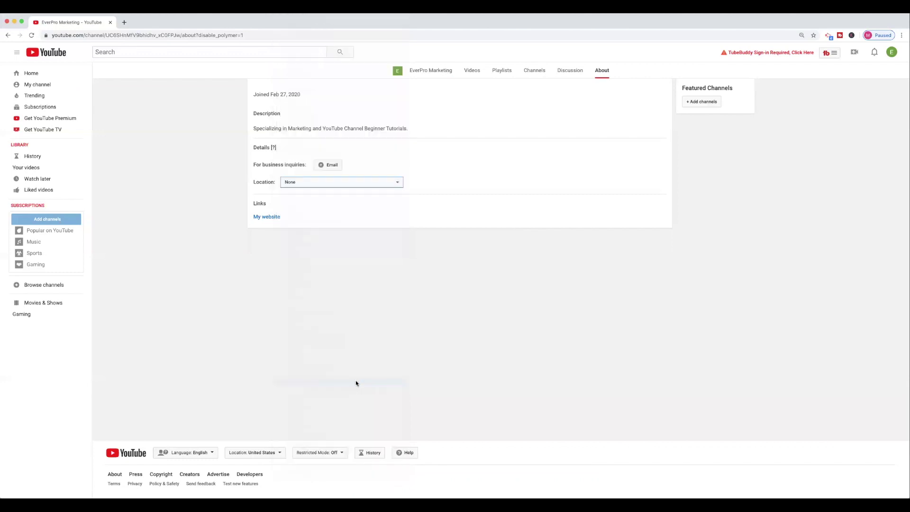
- Open the business inquiries email entry in the About details and close it without an address
left_click(330, 166)
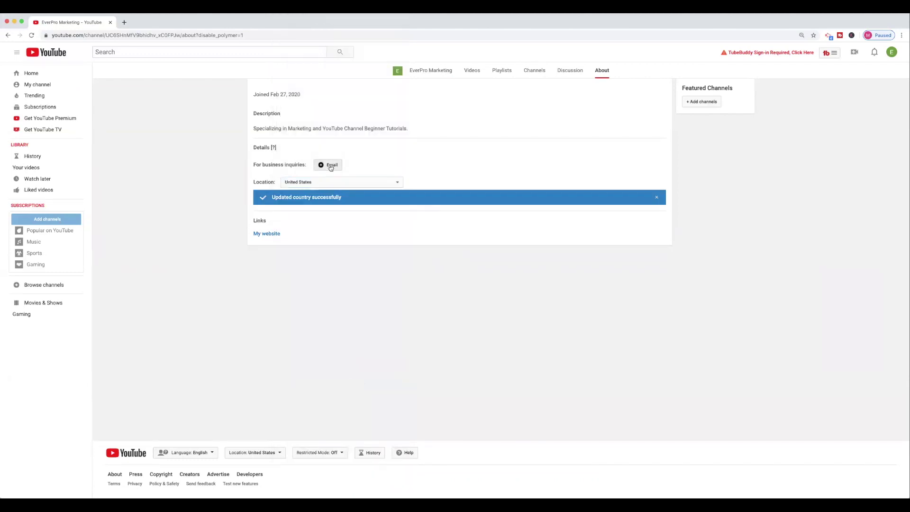
scroll(321, 176, "up", 2)
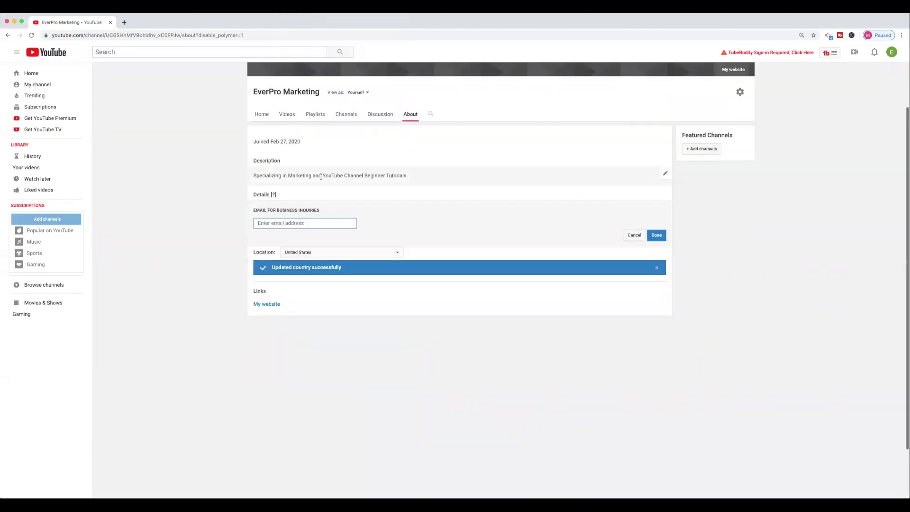
scroll(321, 200, "down", 1)
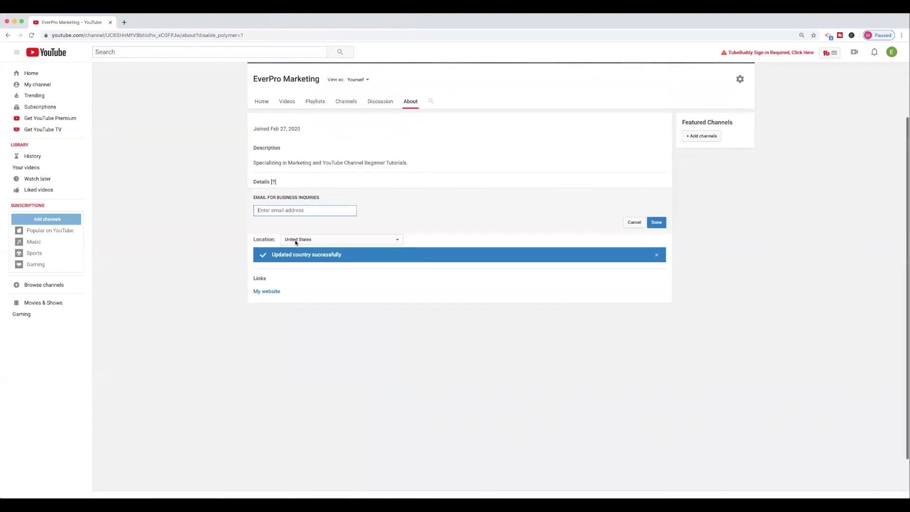
left_click(657, 225)
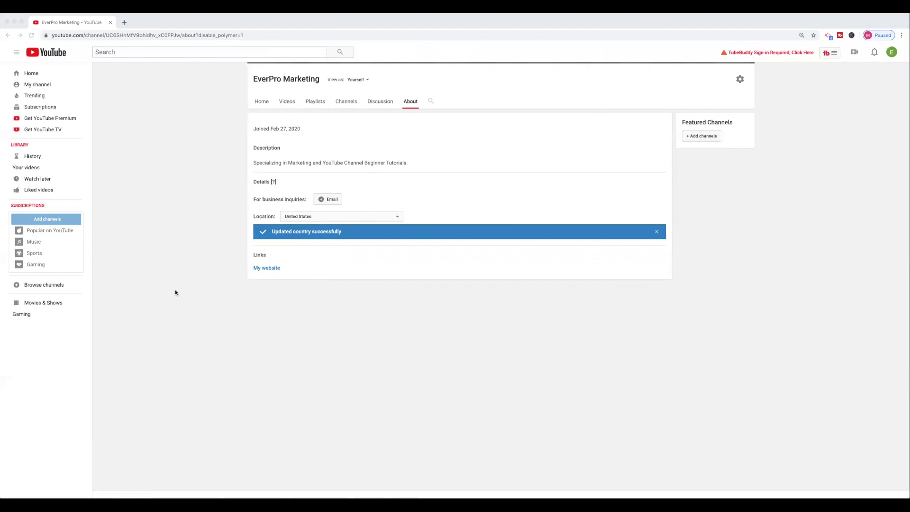
left_click(175, 293)
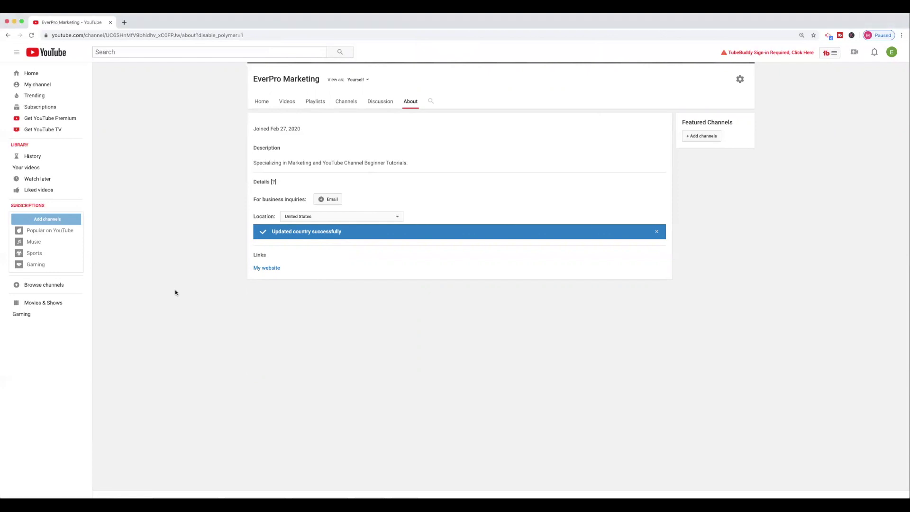
- Go to the channel's Creator Studio from the account options and dismiss the introduction to the new YouTube Studio
scroll(175, 293, "up", 2)
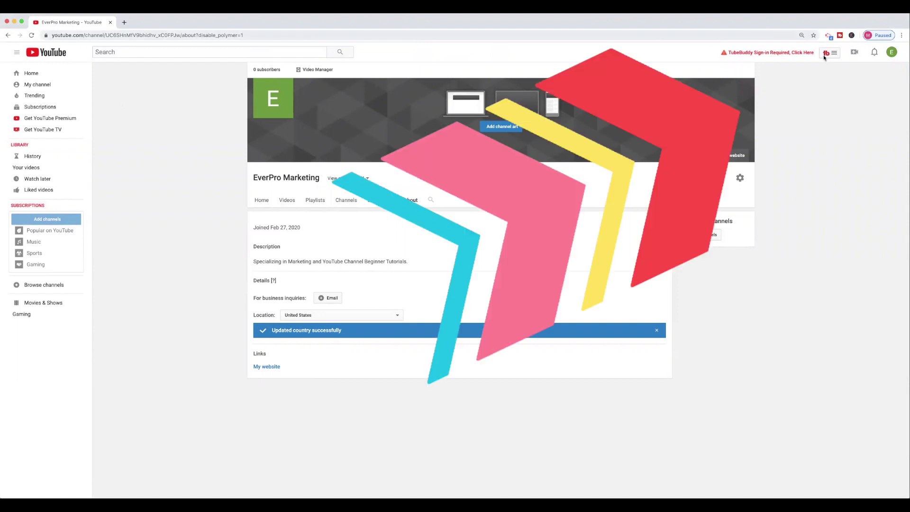
left_click(892, 53)
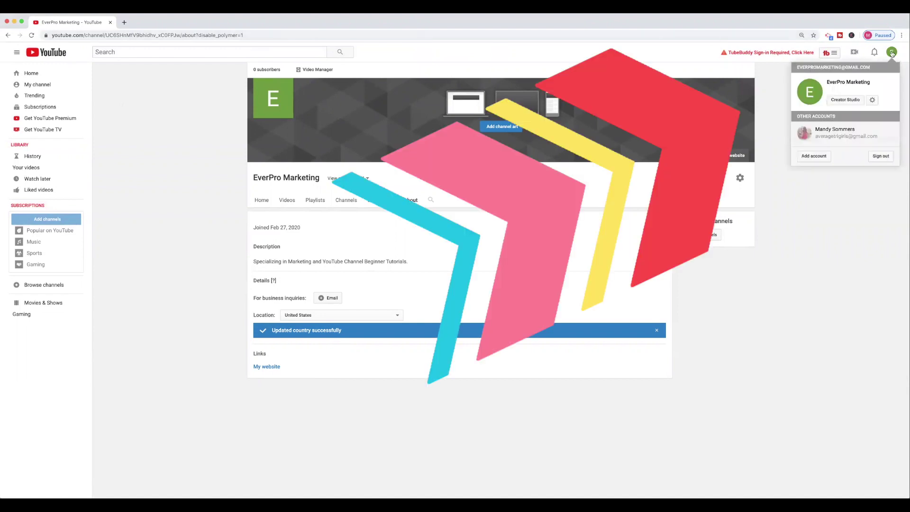
left_click(845, 101)
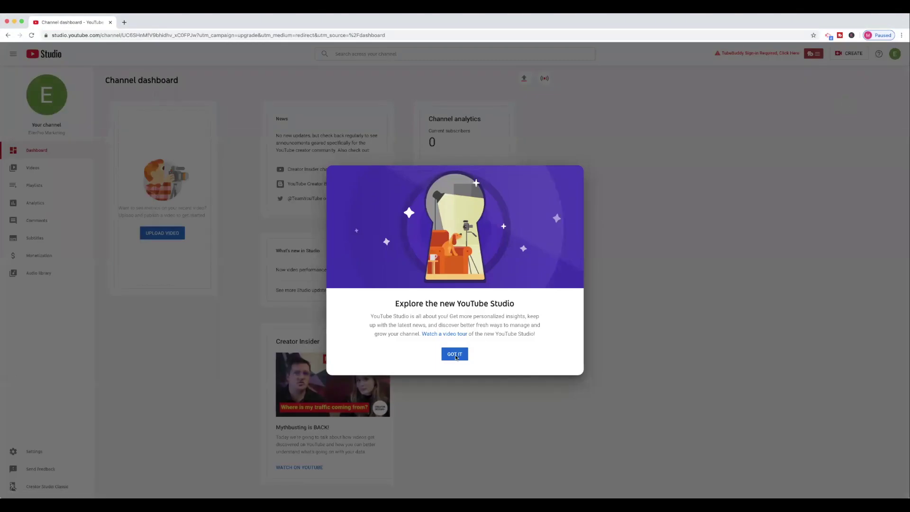
left_click(454, 355)
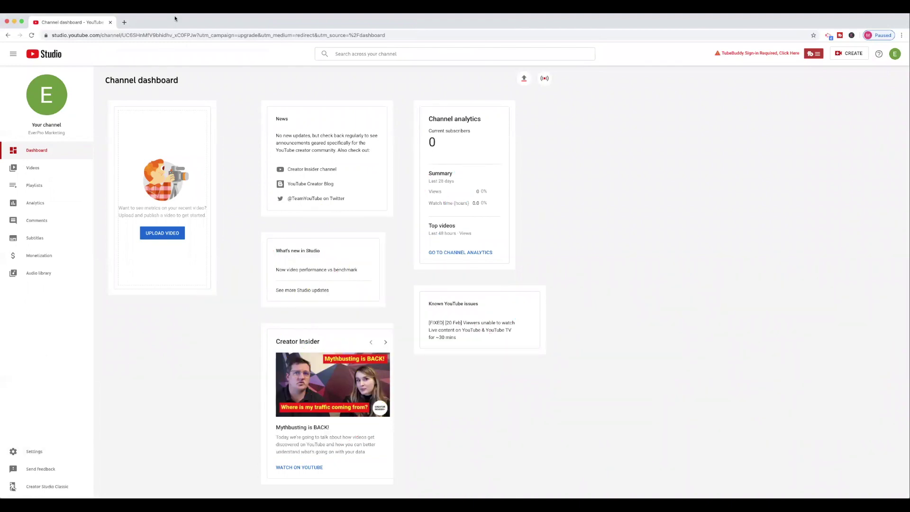
- Switch to the legacy Creator Studio Classic, giving "A specific feature I need to use is missing" as the reason
left_click(54, 488)
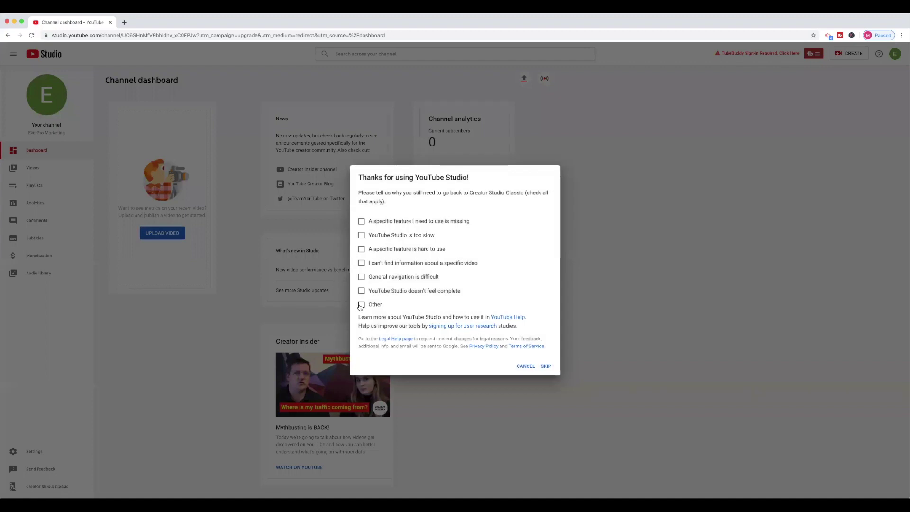
left_click(361, 221)
left_click(538, 378)
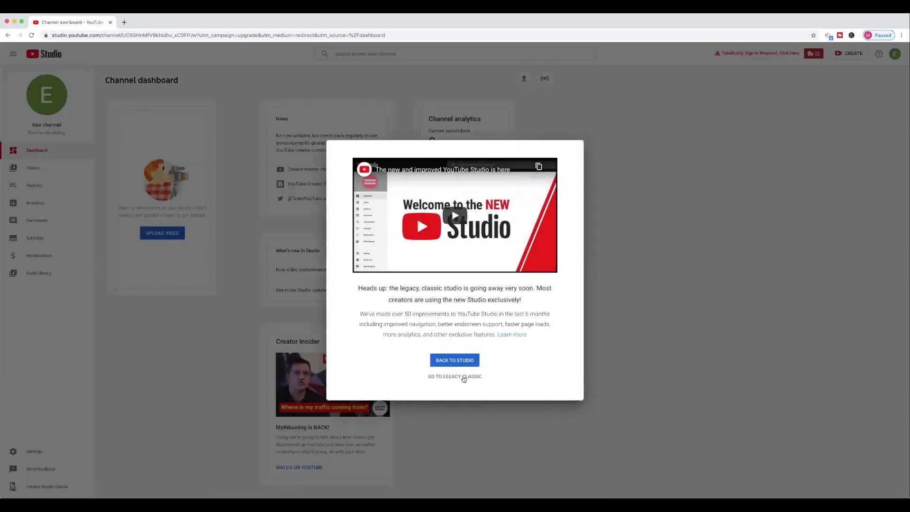
left_click(464, 377)
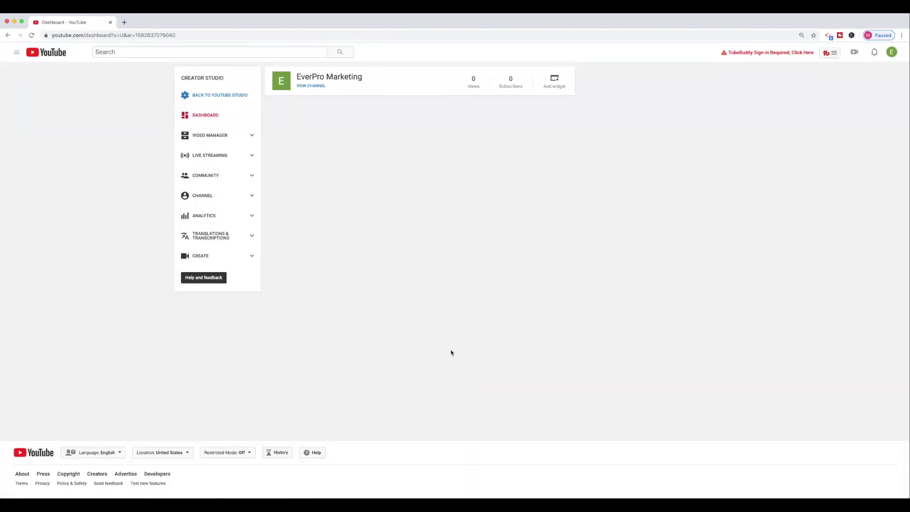
- Open the channel's Status and Features page, view the account verification form for a texted code, and return
left_click(253, 196)
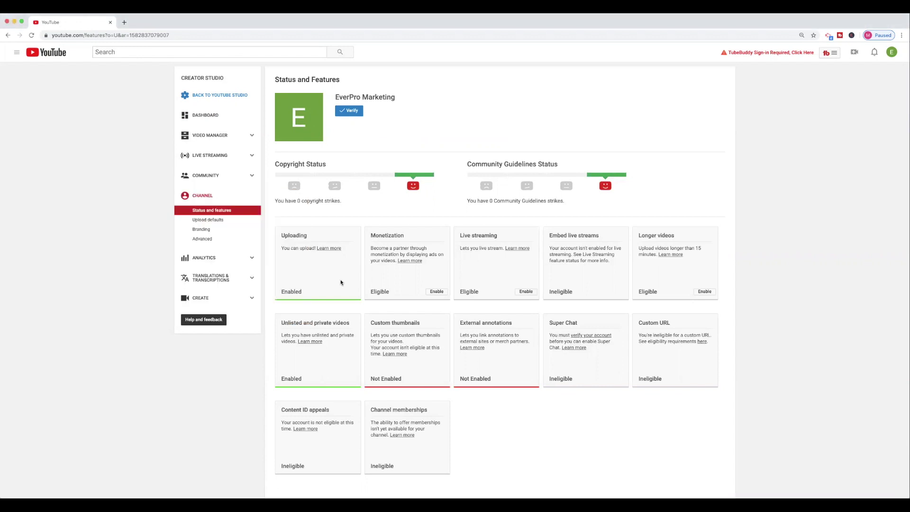
left_click(348, 111)
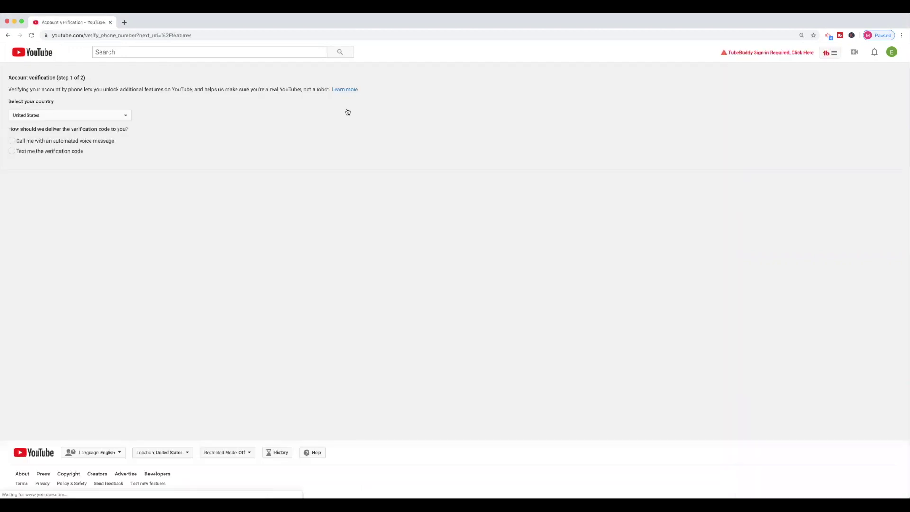
left_click(61, 154)
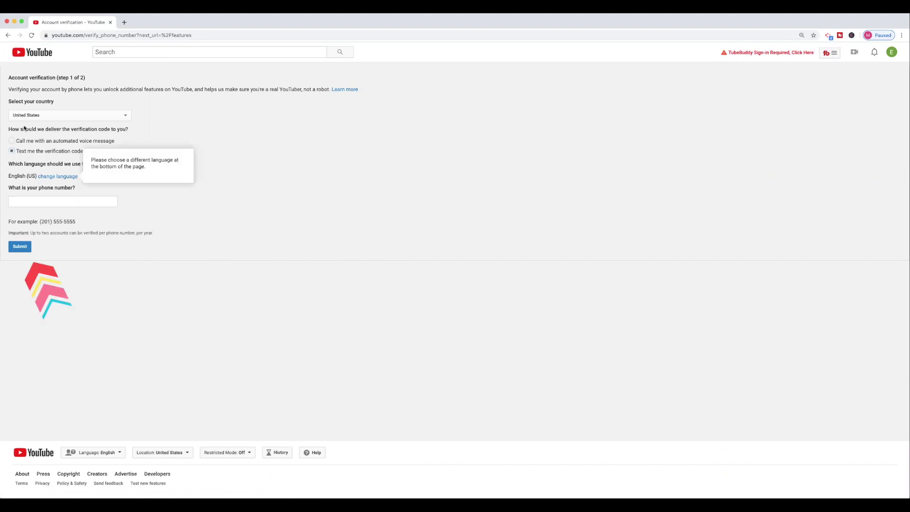
left_click(8, 35)
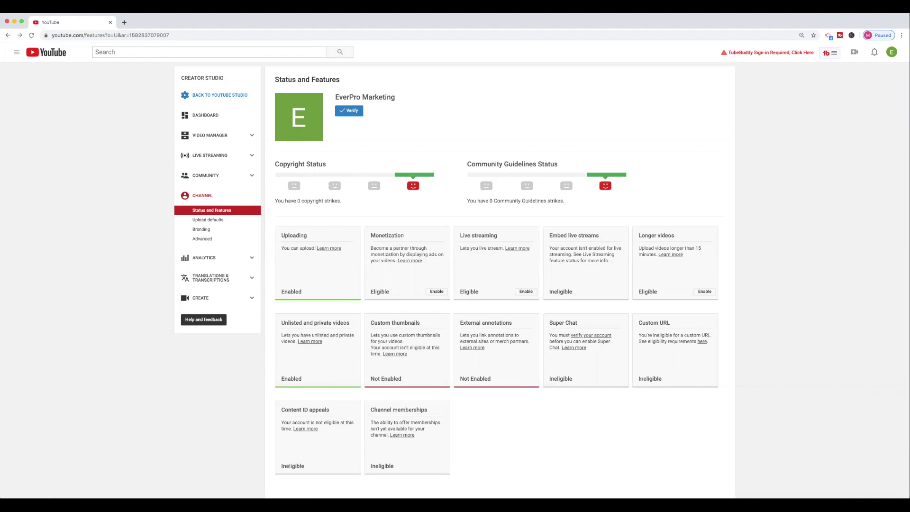
- Open the channel's upload defaults and set the default video category to Education
left_click(201, 229)
left_click(202, 220)
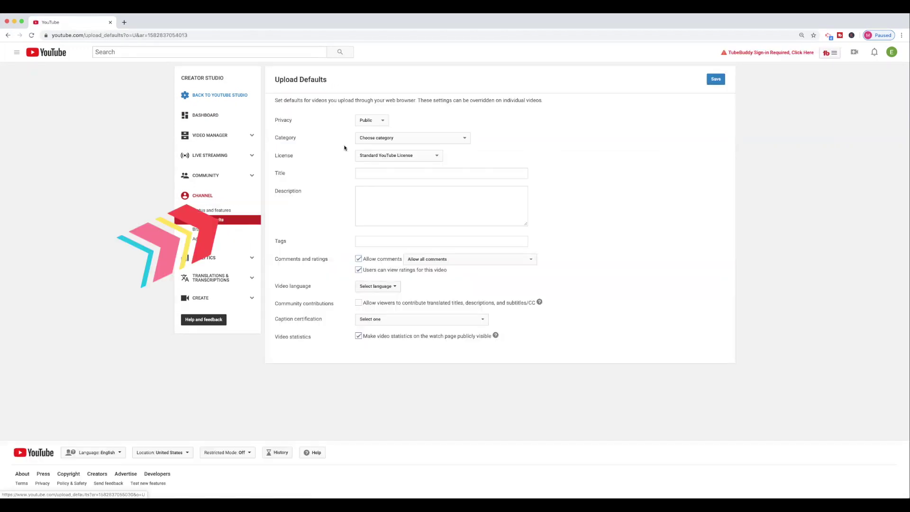
left_click(383, 138)
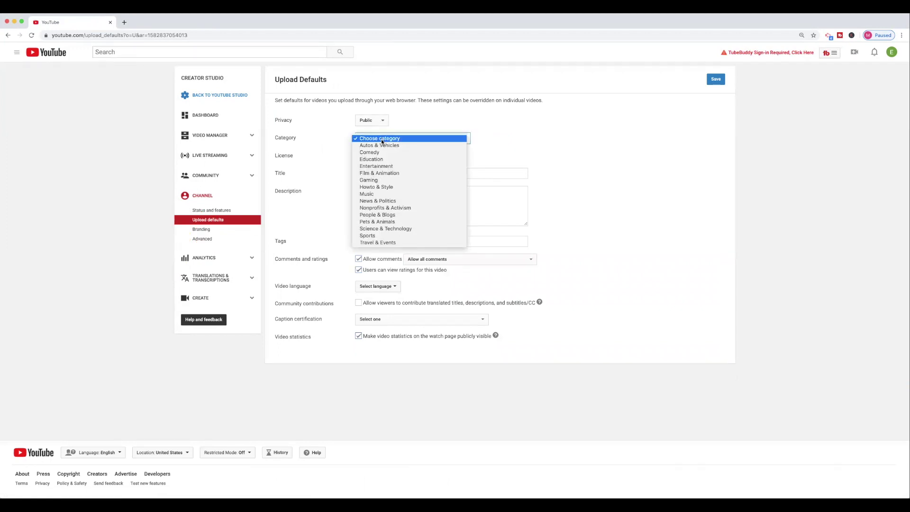
key("Escape")
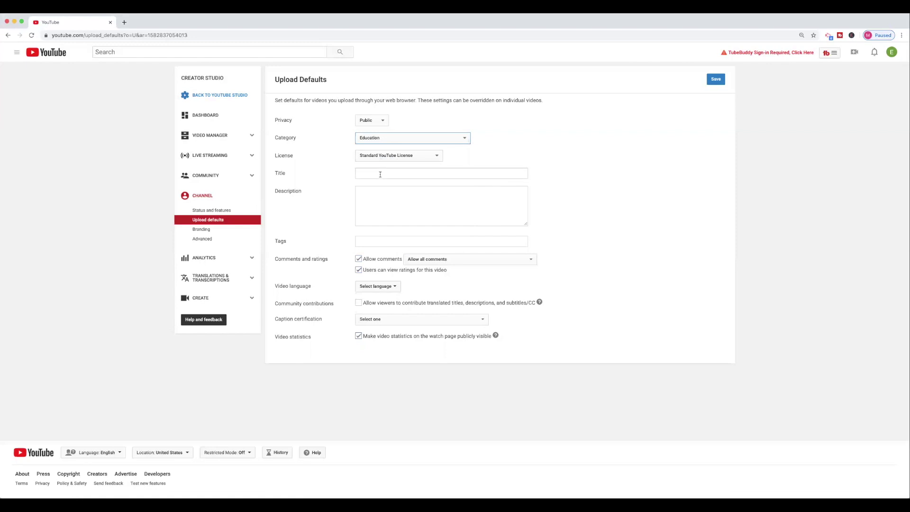
- Look over the default title, description and tags entries without filling them in
left_click(380, 174)
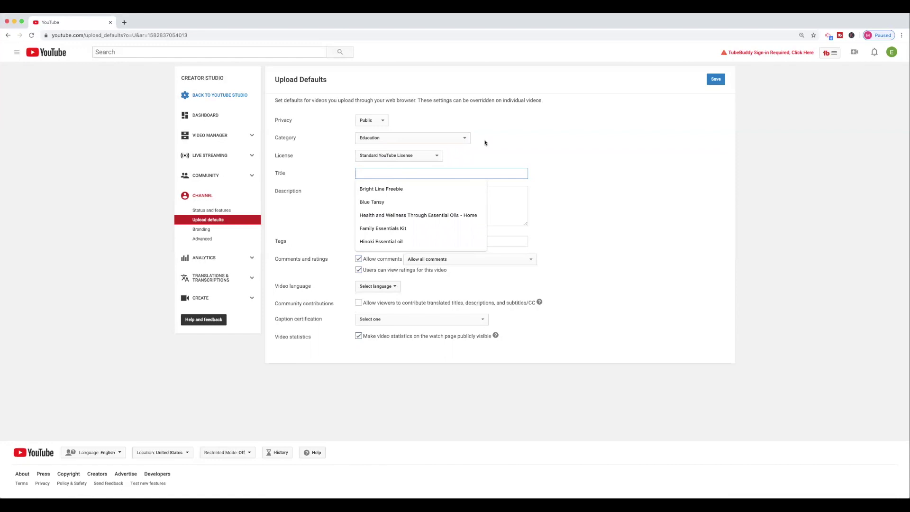
left_click(536, 175)
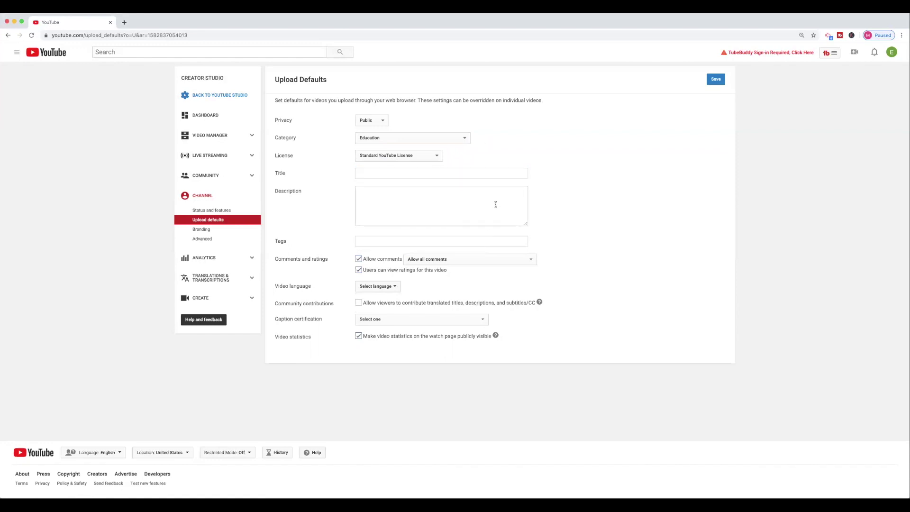
left_click(495, 204)
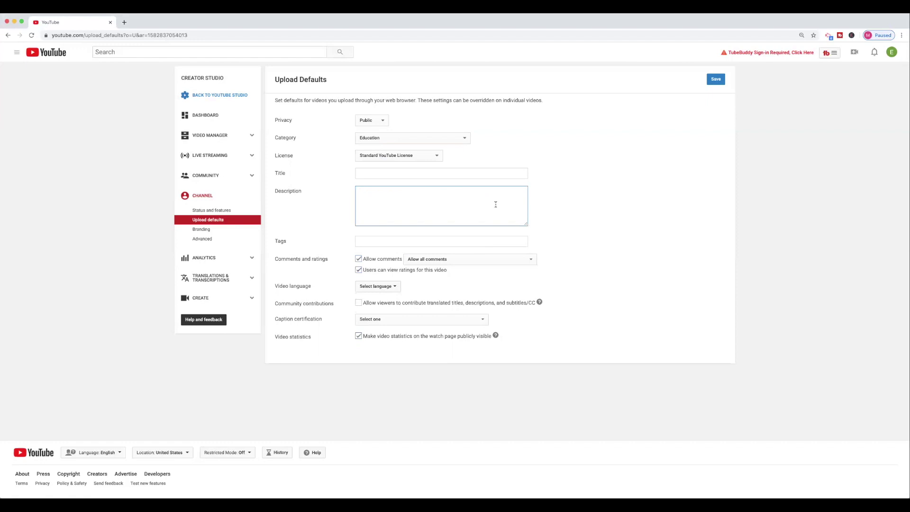
scroll(495, 204, "down", 1)
left_click(483, 238)
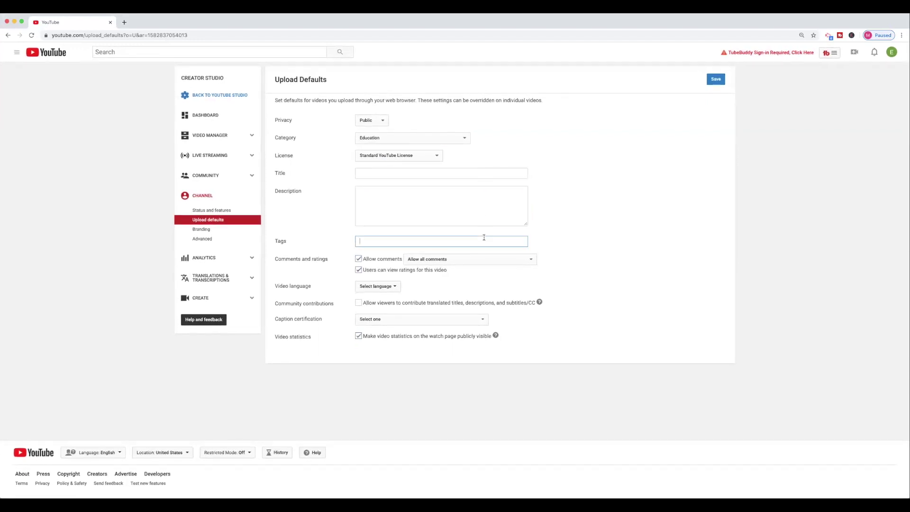
- Set the default video language to English and caption certification to "This content has never aired on television in the U.S.", and save the upload defaults
left_click(392, 286)
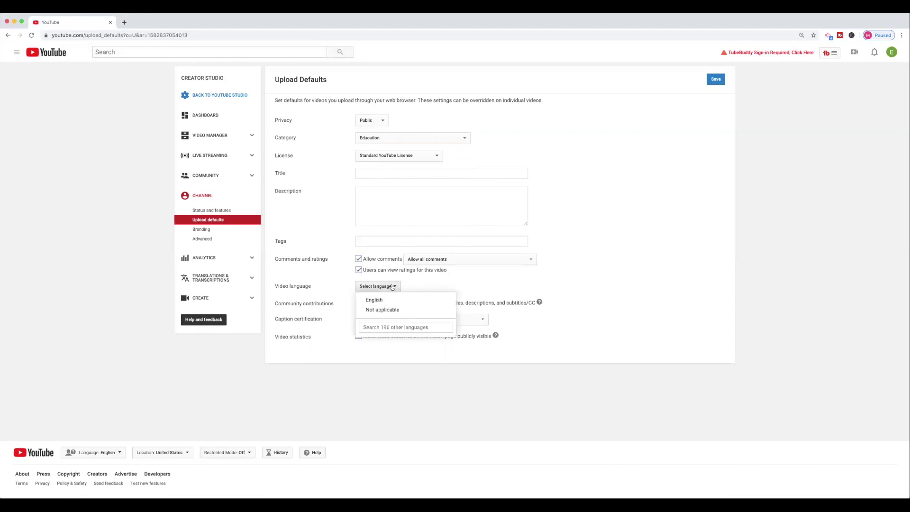
left_click(388, 300)
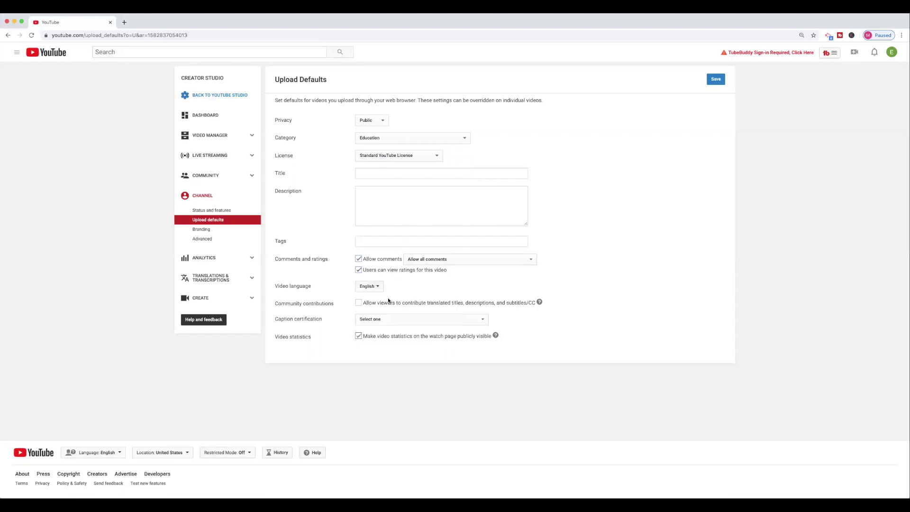
left_click(369, 322)
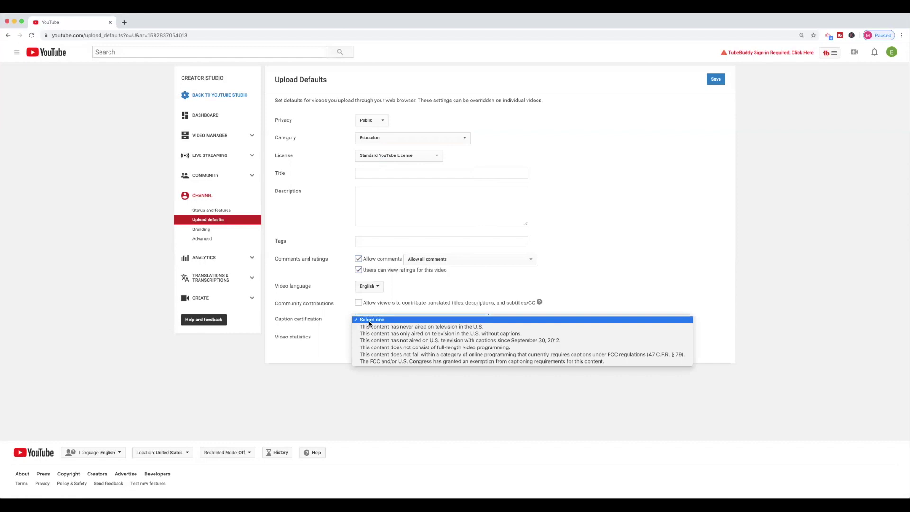
left_click(397, 326)
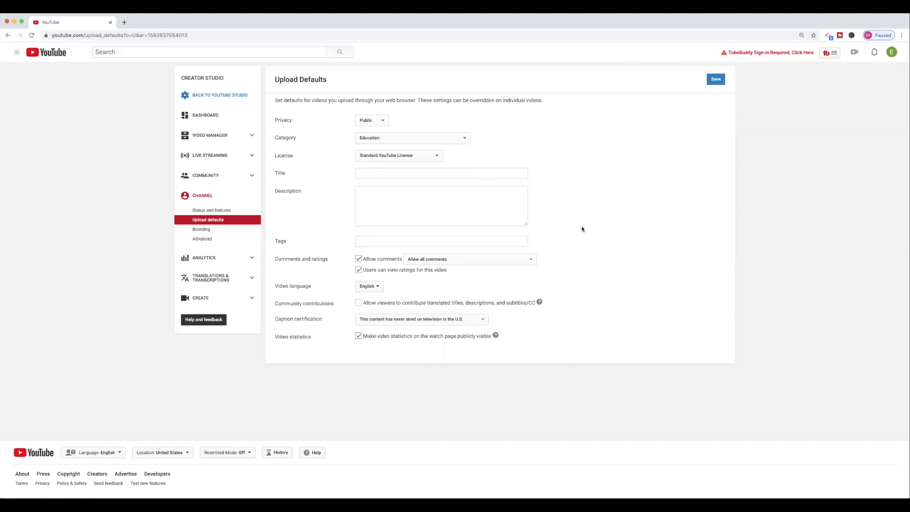
left_click(717, 80)
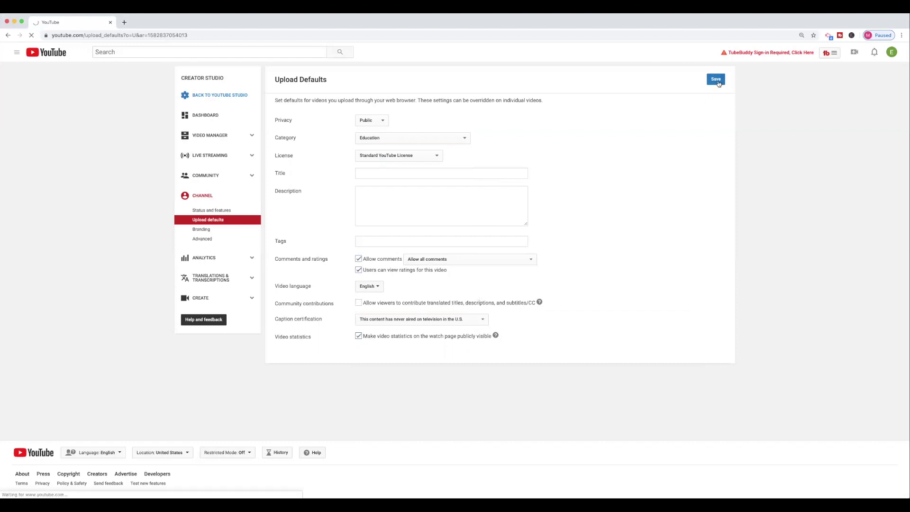
- Add the PNG logo file as the channel's branding watermark, displayed from a custom start time of 00:05
left_click(204, 255)
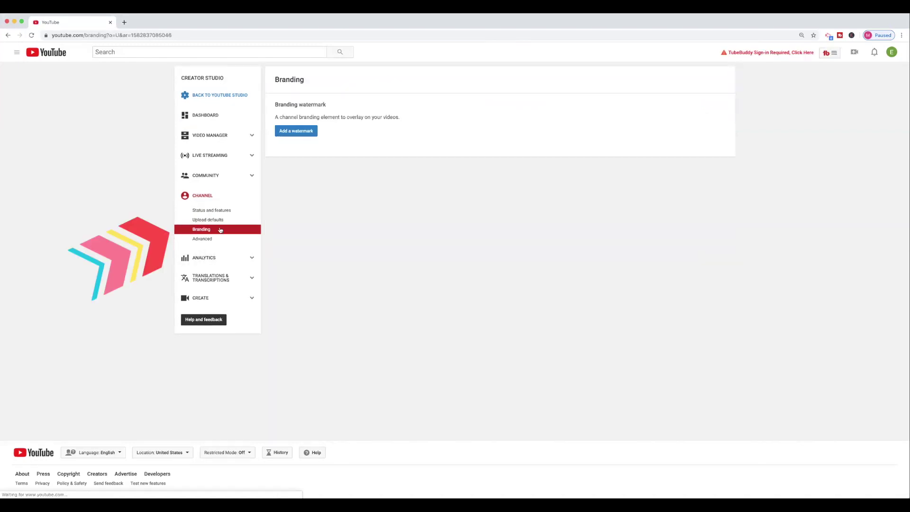
left_click(295, 131)
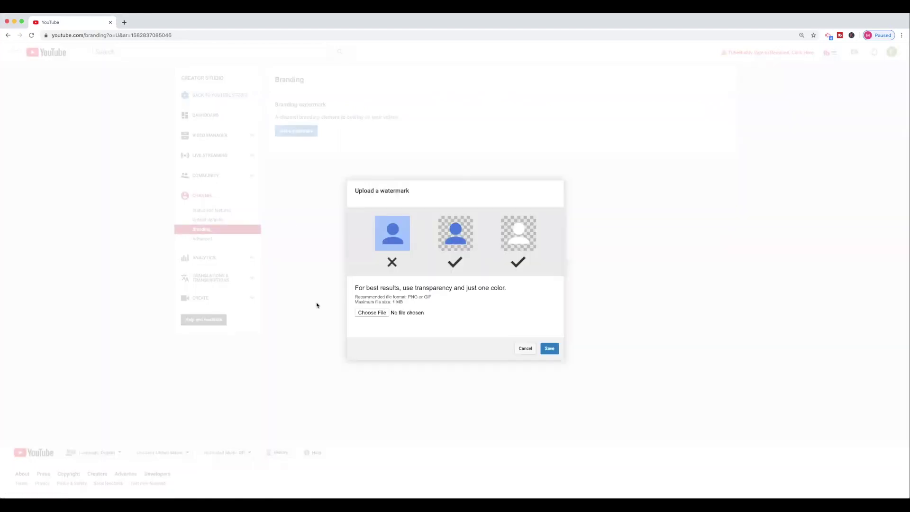
left_click(377, 314)
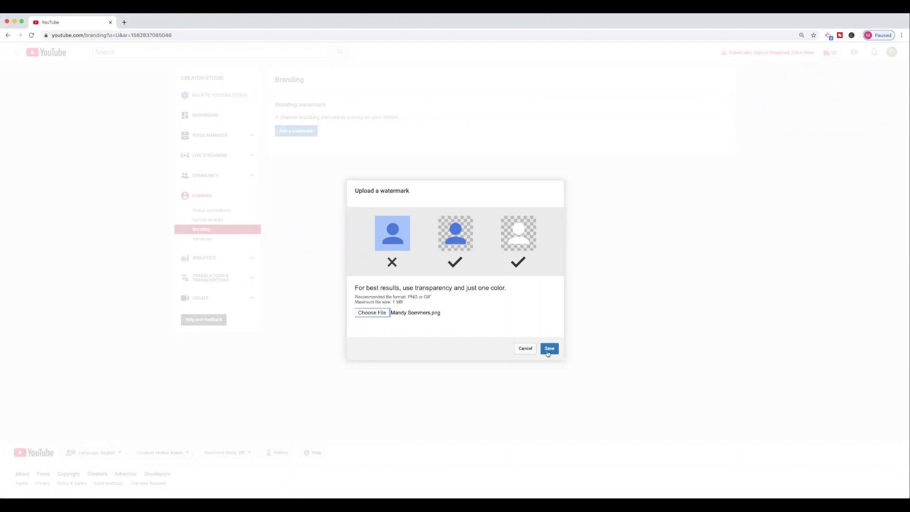
left_click(549, 350)
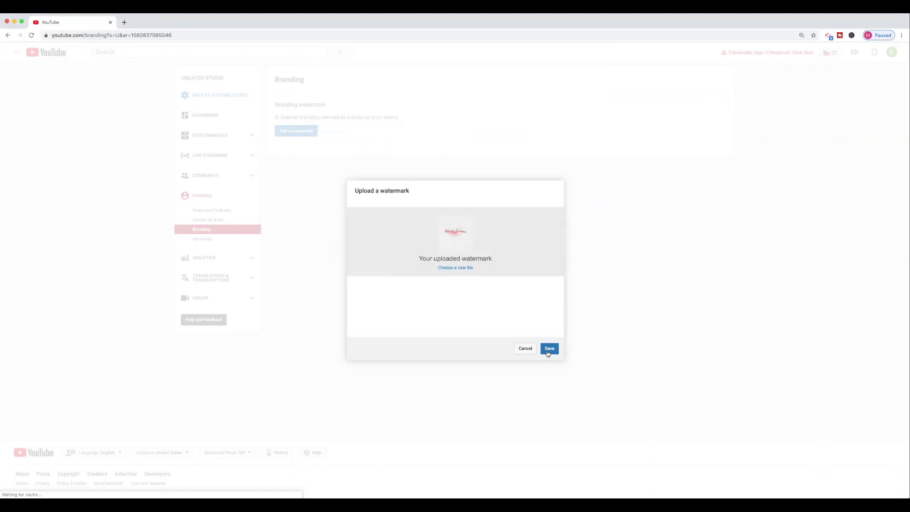
left_click(549, 349)
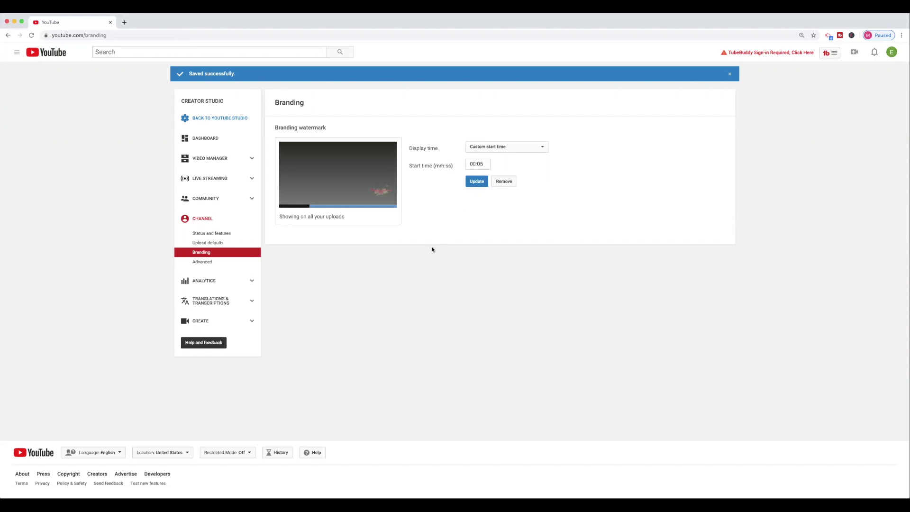
- Enter "Marketing, Youtube for Beginners" as the channel keywords in the advanced channel settings and save them
left_click(202, 262)
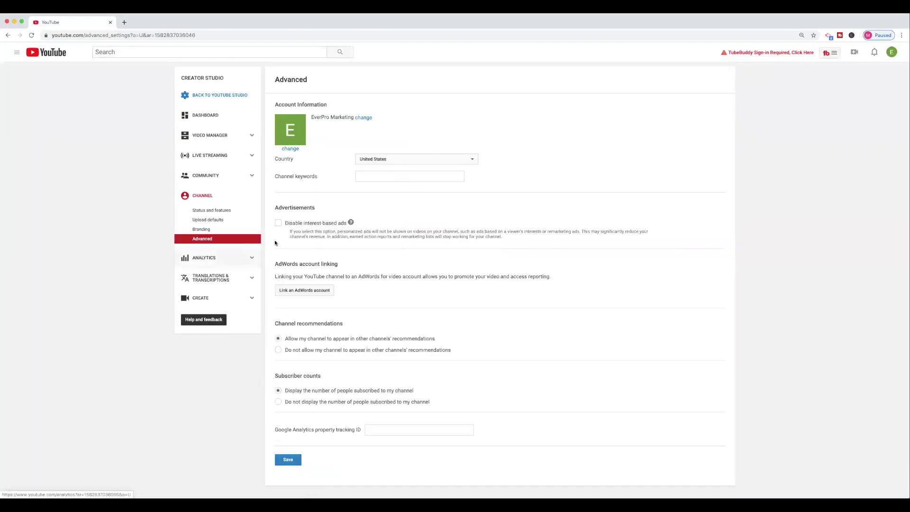
left_click(376, 173)
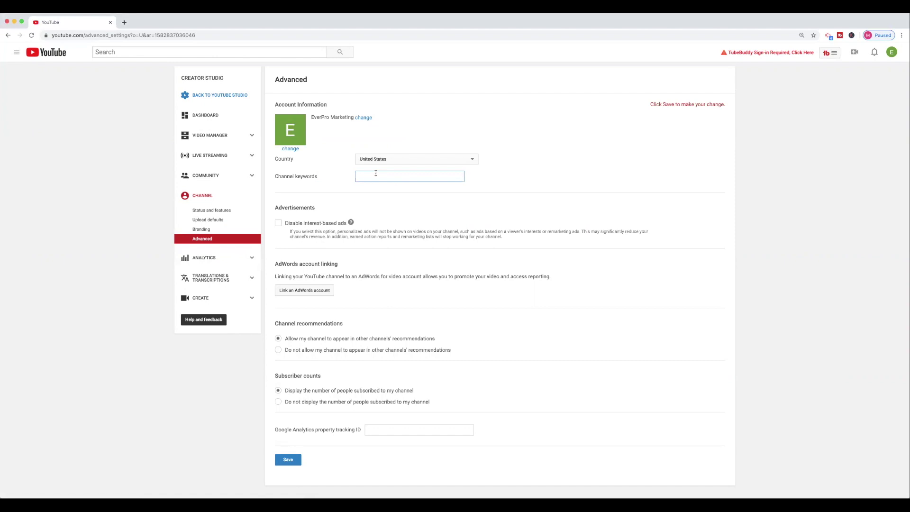
type("Marketing, Youtube for Beginners")
scroll(366, 227, "down", 2)
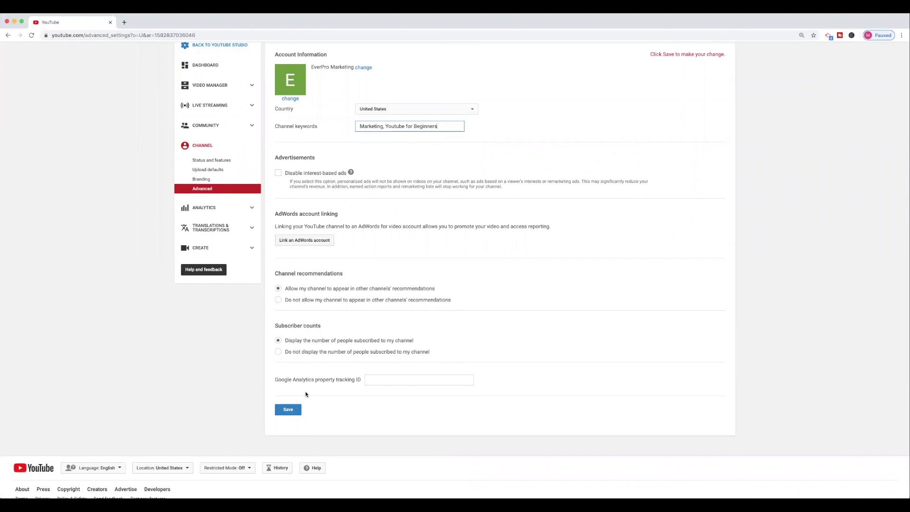
left_click(291, 416)
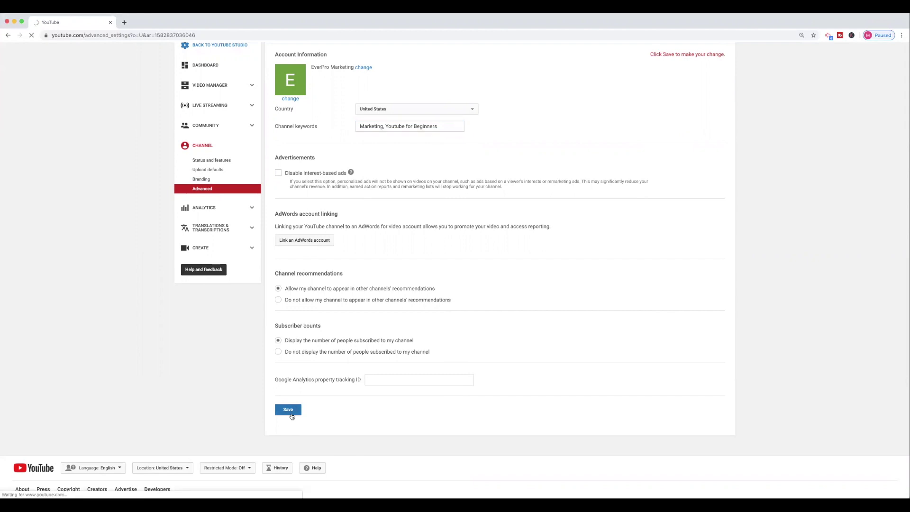